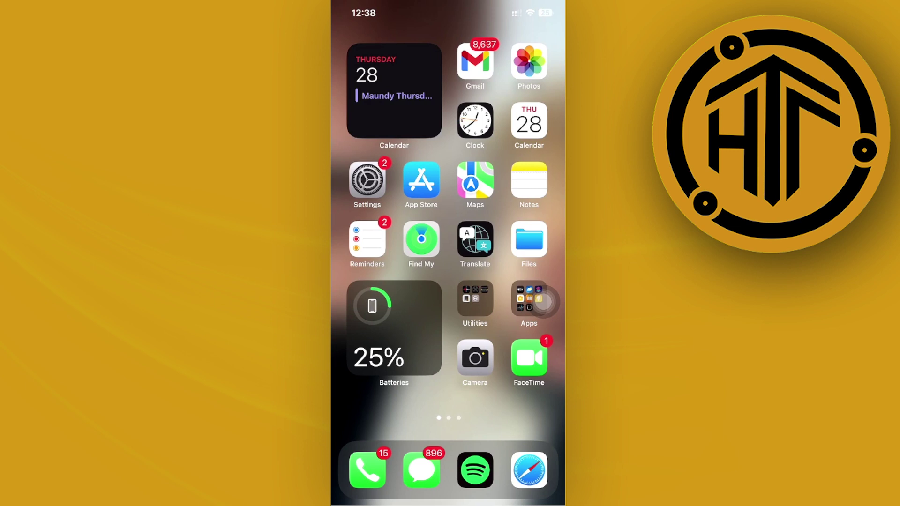
Open undetectable.ai in Safari and go to its AI Detector and Humanizer page
click(528, 470)
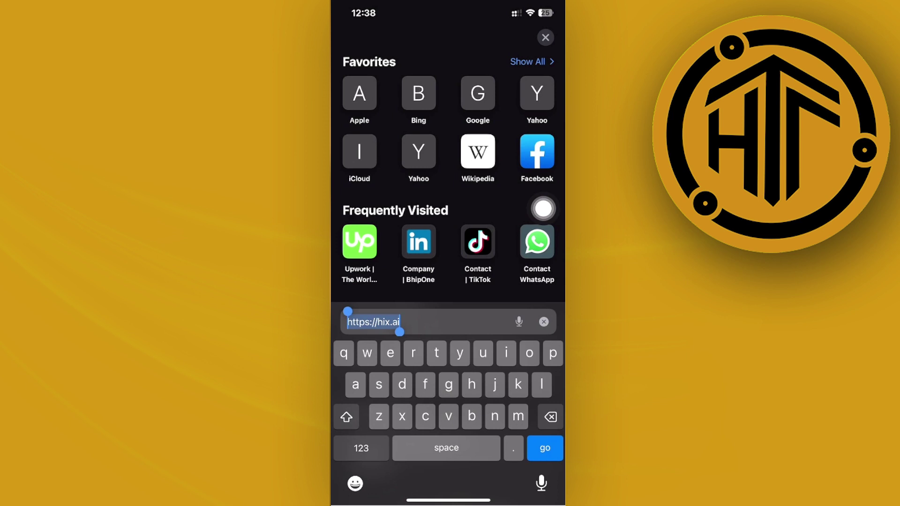
text(undetectable.)
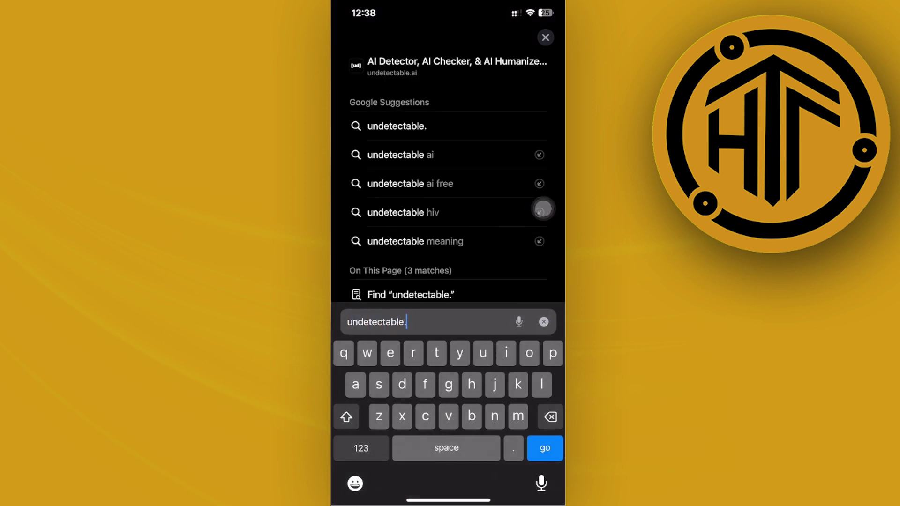
click(401, 97)
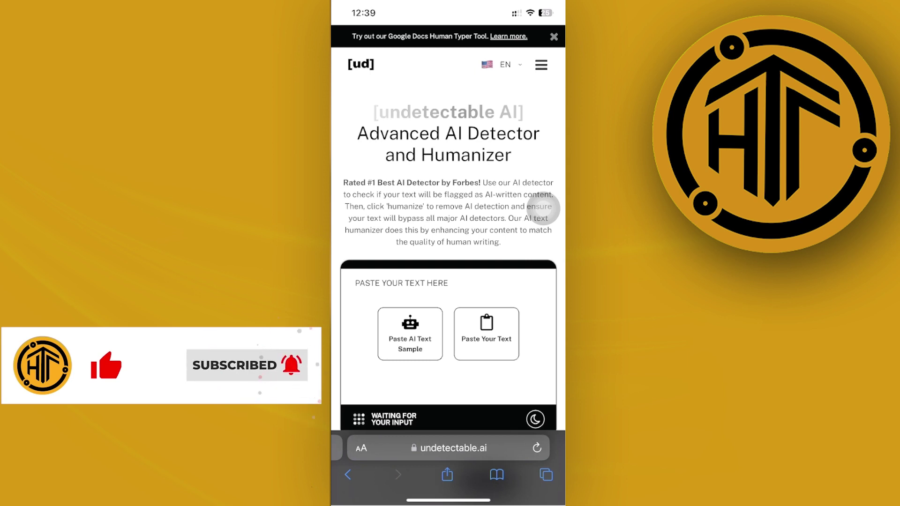
click(542, 65)
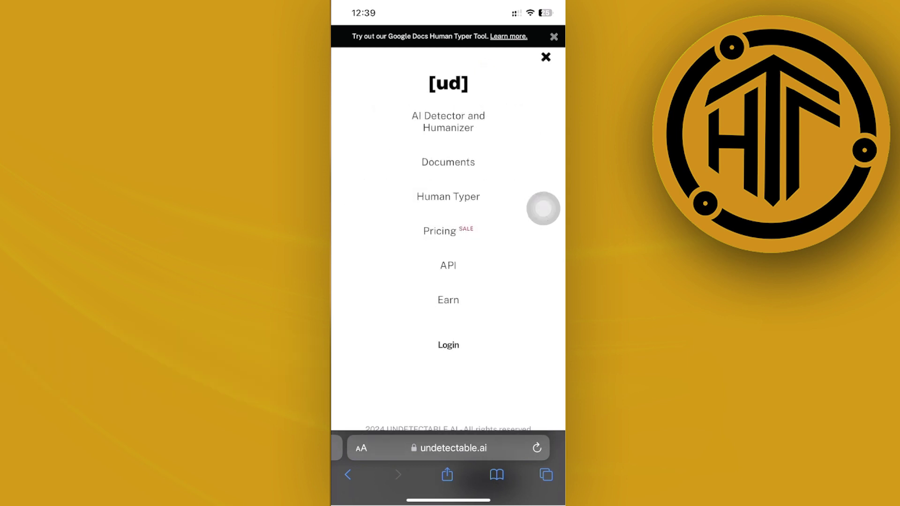
click(437, 120)
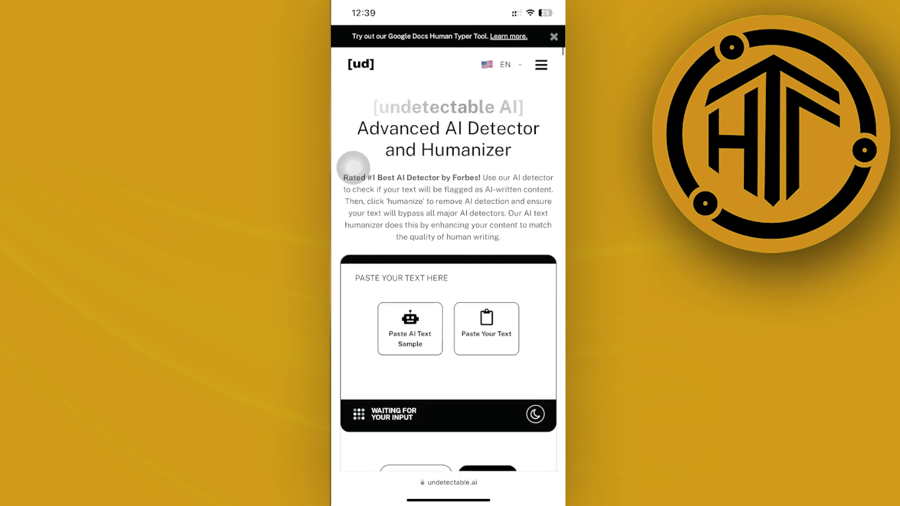
Paste the volcano post into the detector box and run Check for AI
click(448, 376)
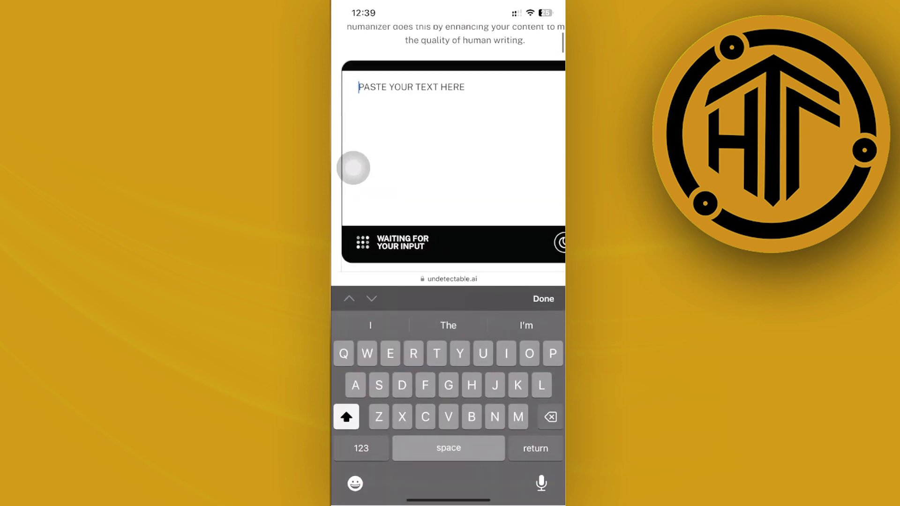
click(355, 168)
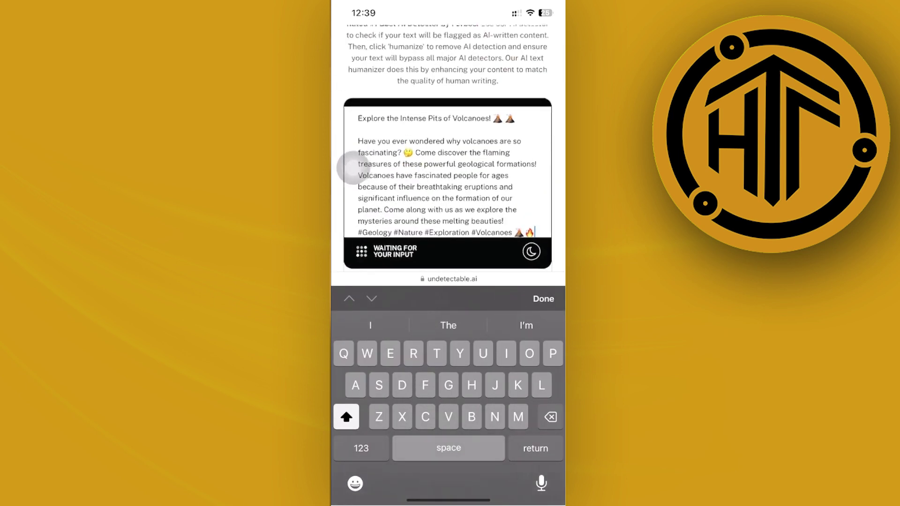
scroll(422, 175, down, 3)
click(413, 217)
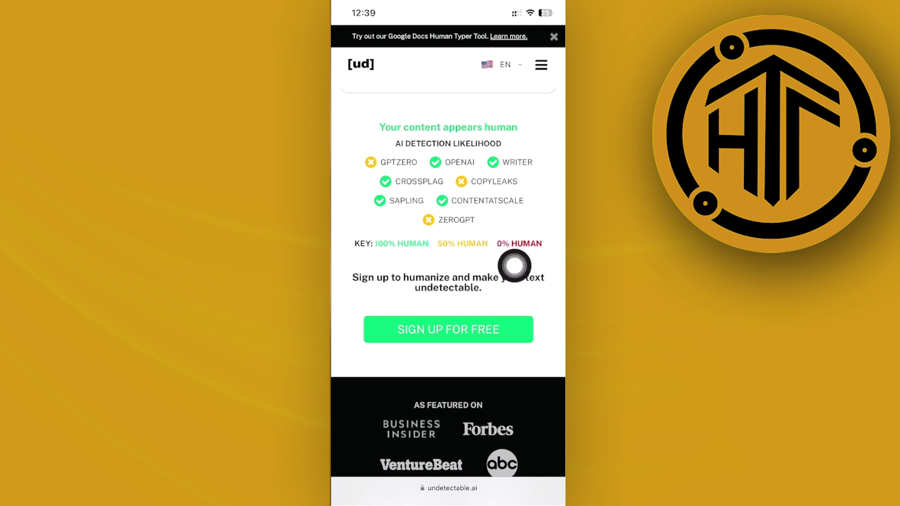
scroll(353, 221, up, 2)
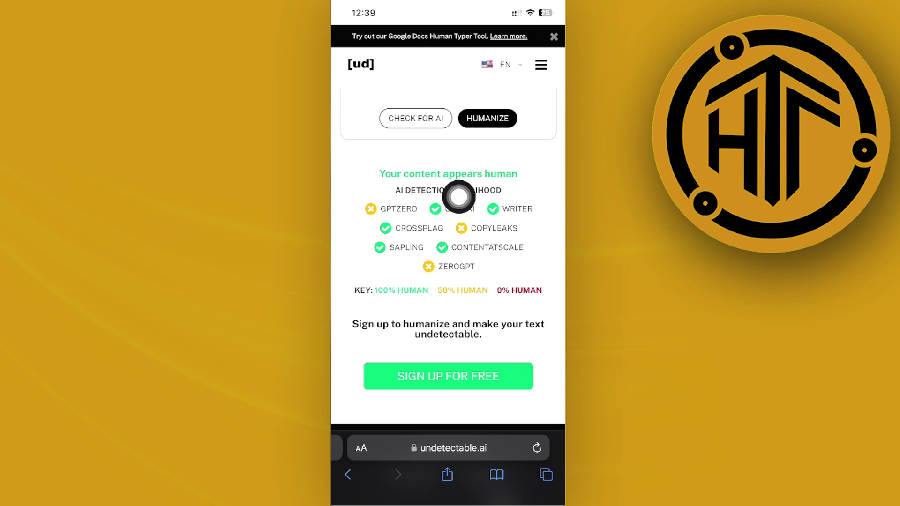
scroll(353, 190, up, 1)
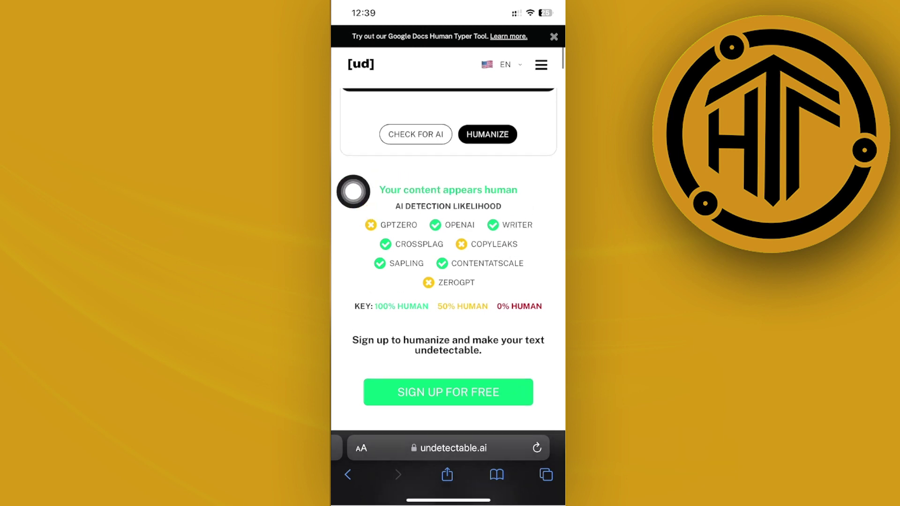
scroll(354, 190, up, 3)
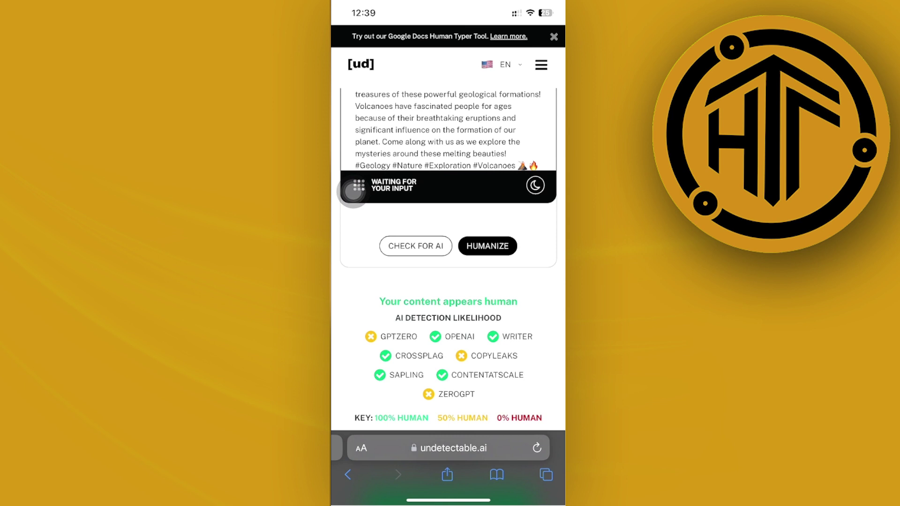
scroll(353, 190, up, 3)
scroll(353, 190, up, 2)
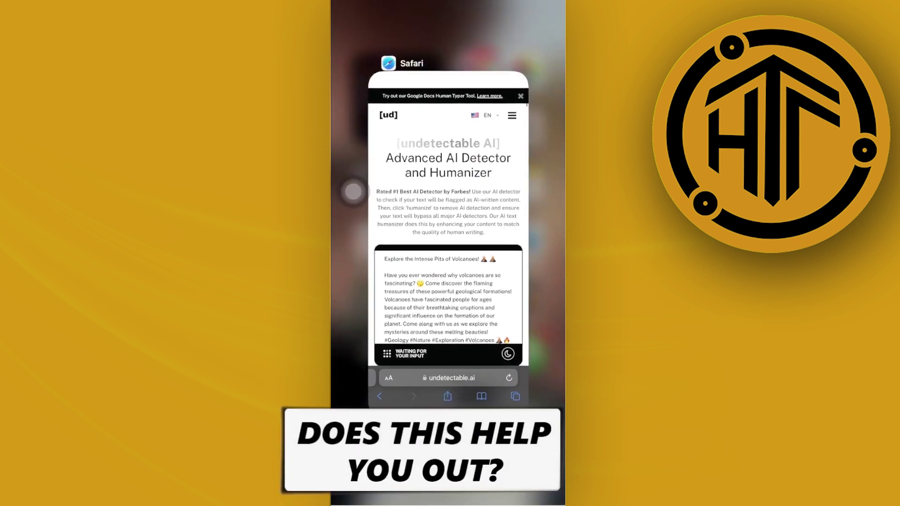